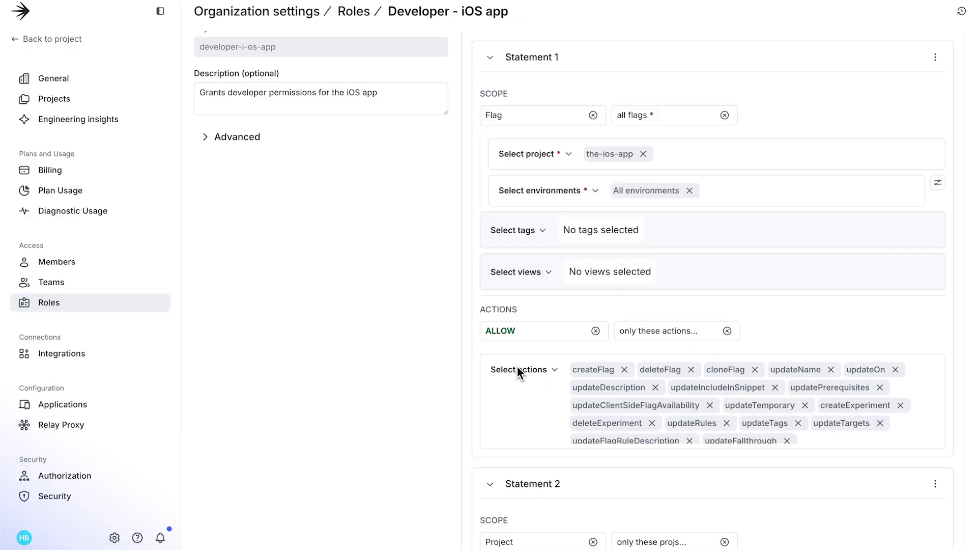
- Open the Developer role with key role-scope-developer, expand its advanced attribute-key scope, and update the role
{"action": "key", "text": "alt+Left"}
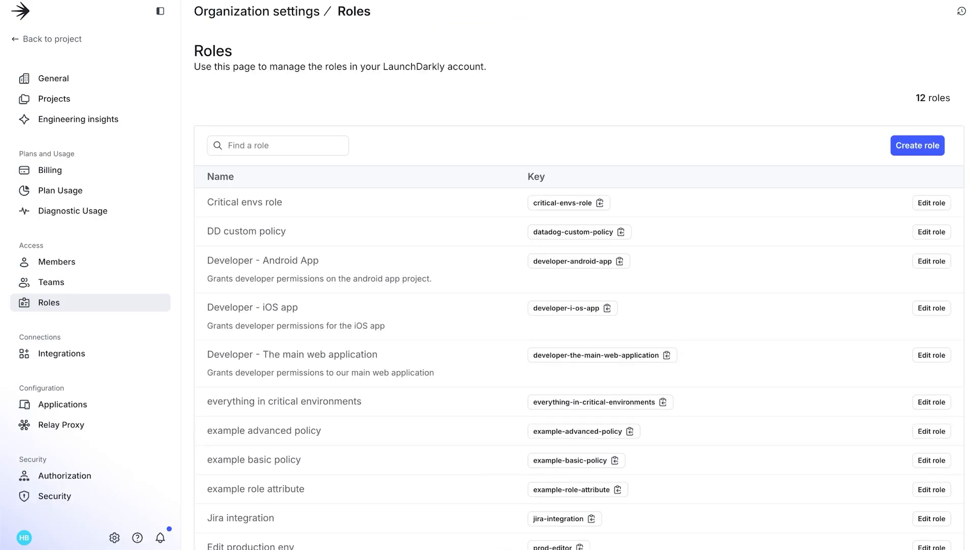
{"action": "scroll", "coordinate": [398, 232], "scroll_direction": "down", "scroll_amount": 2}
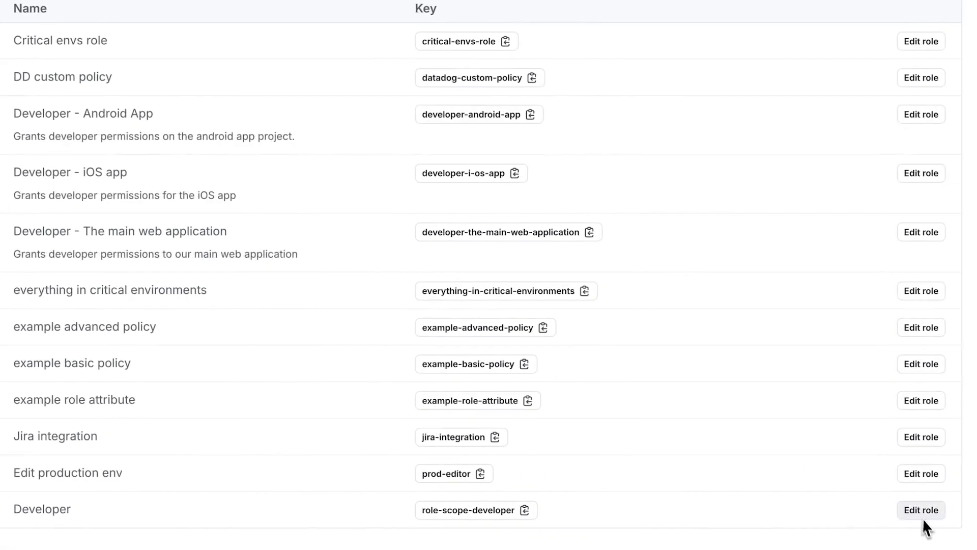
{"action": "left_click", "coordinate": [923, 515]}
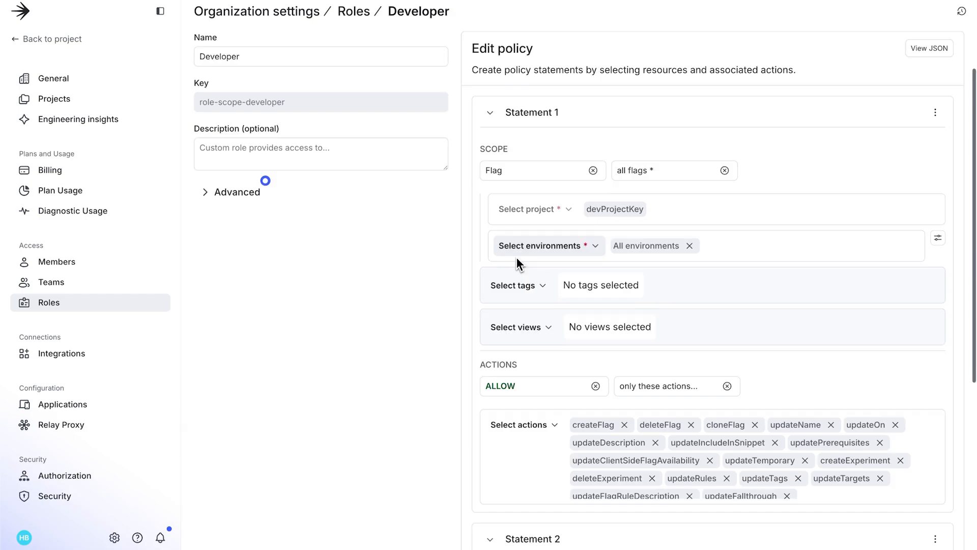
{"action": "scroll", "coordinate": [517, 257], "scroll_direction": "down", "scroll_amount": 2}
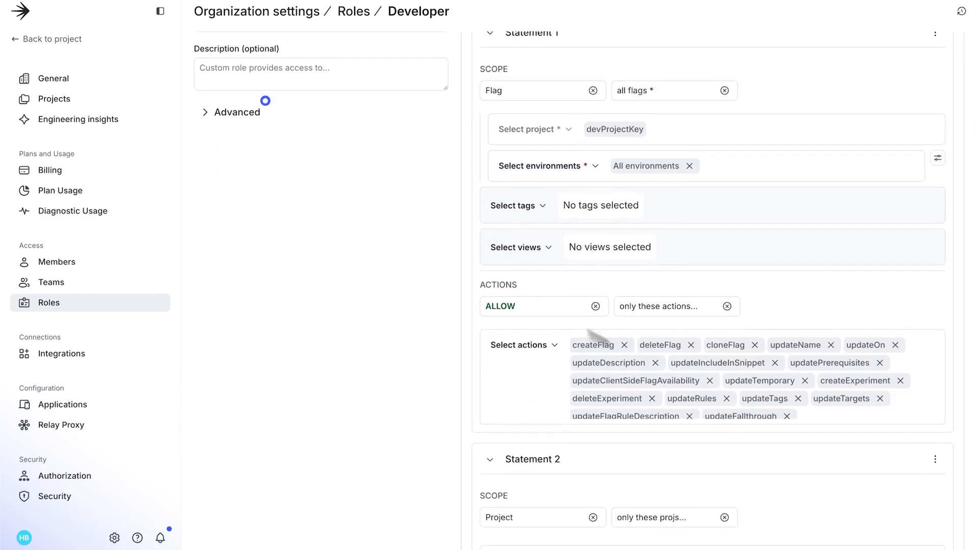
{"action": "left_click", "coordinate": [233, 113]}
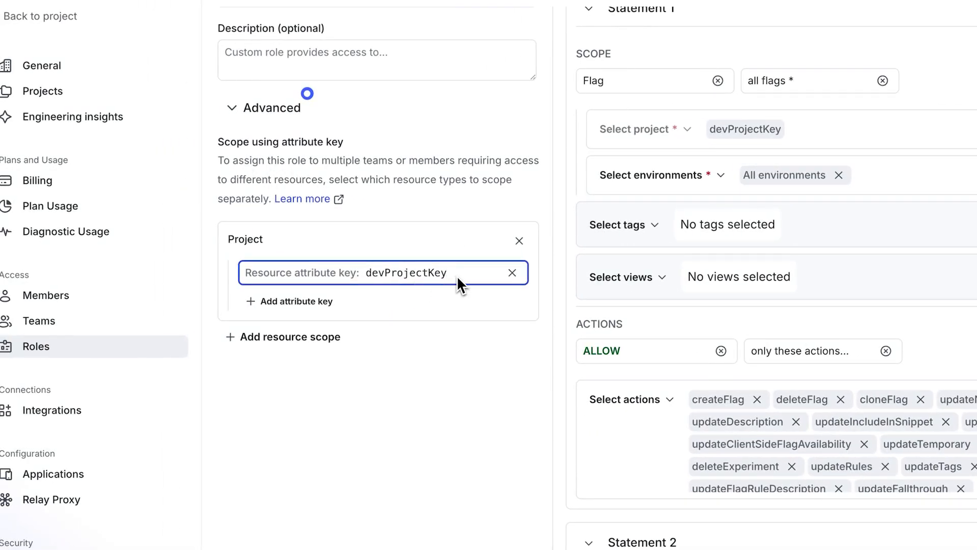
{"action": "scroll", "coordinate": [707, 344], "scroll_direction": "down", "scroll_amount": 5}
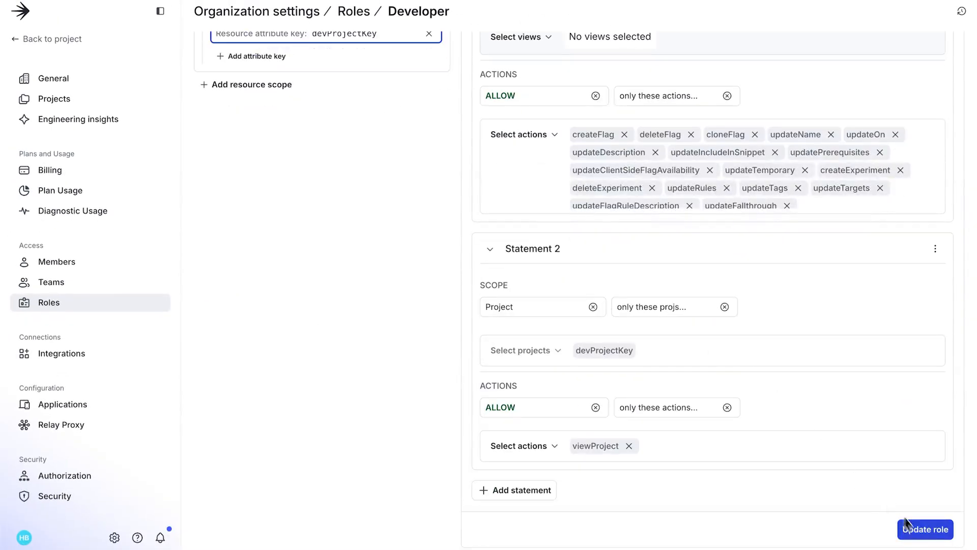
{"action": "left_click", "coordinate": [906, 524]}
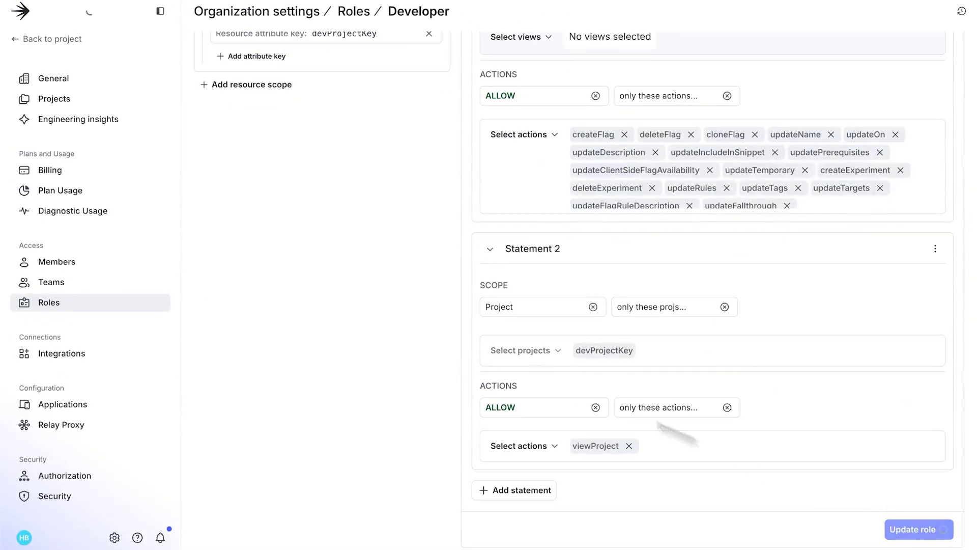
- Start a new access assignment for the Mobile Team with Developer as the project role
{"action": "left_click", "coordinate": [99, 289]}
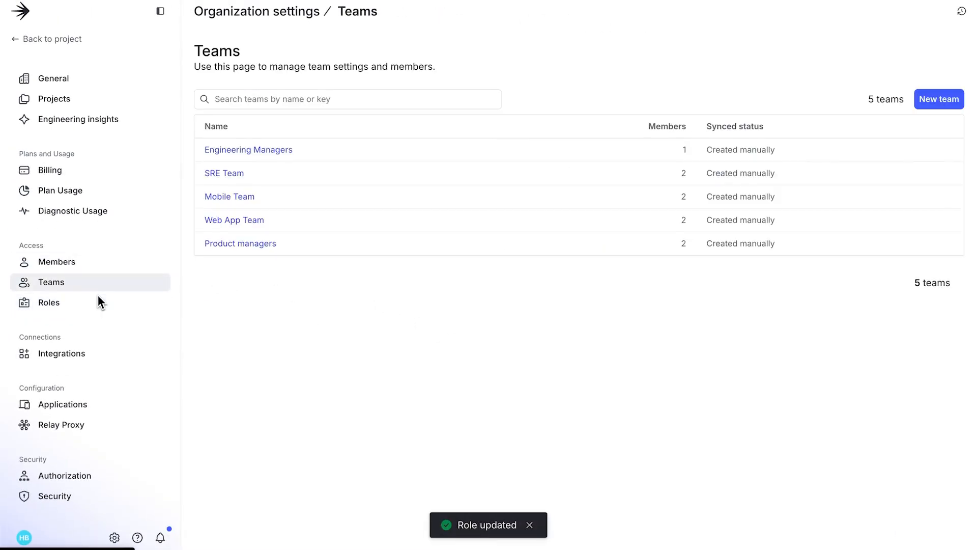
{"action": "left_click", "coordinate": [242, 198]}
{"action": "left_click", "coordinate": [299, 128]}
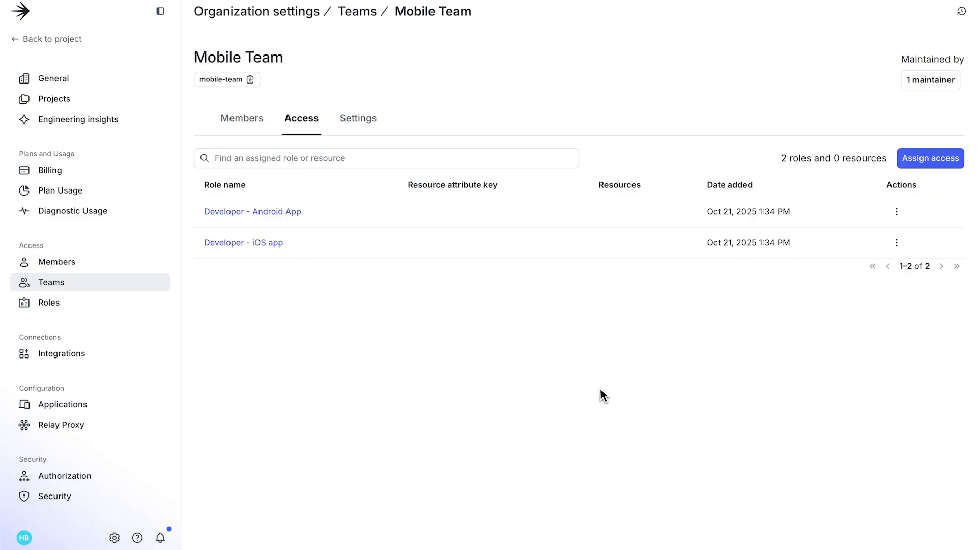
{"action": "left_click", "coordinate": [918, 163]}
{"action": "left_click", "coordinate": [406, 263]}
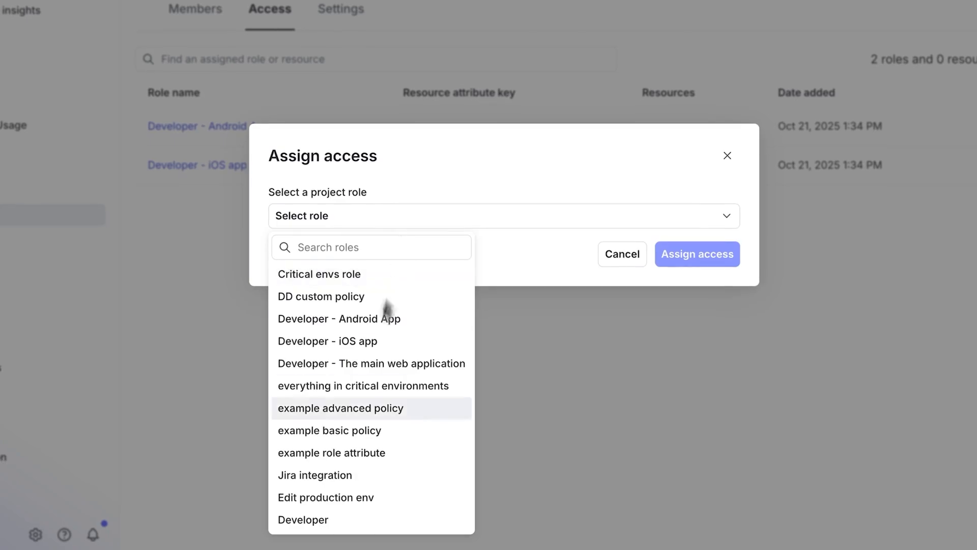
{"action": "left_click", "coordinate": [438, 522]}
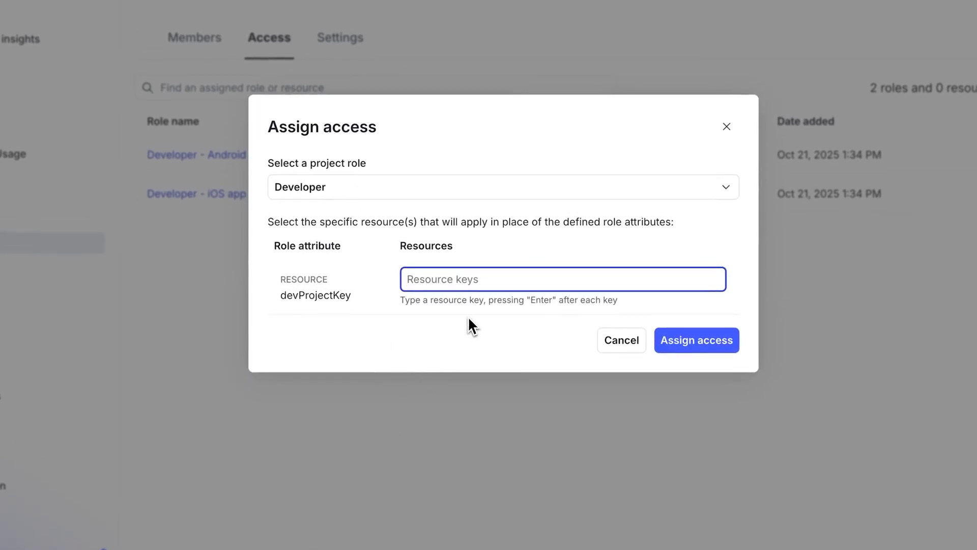
- Add the-android-app and the-ios-app as resources for devProjectKey and assign the access
{"action": "type", "text": "the-andro"}
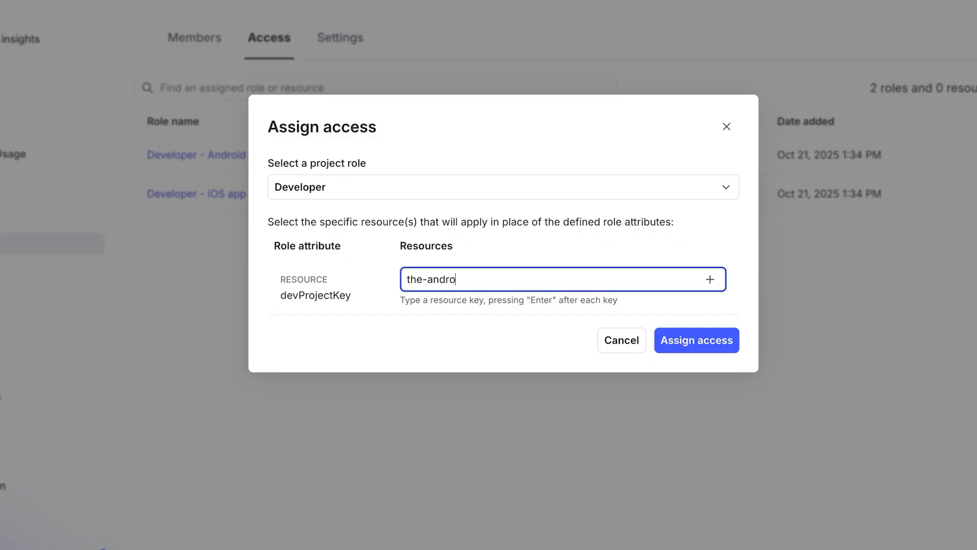
{"action": "type", "text": "id-app"}
{"action": "key", "text": "Return"}
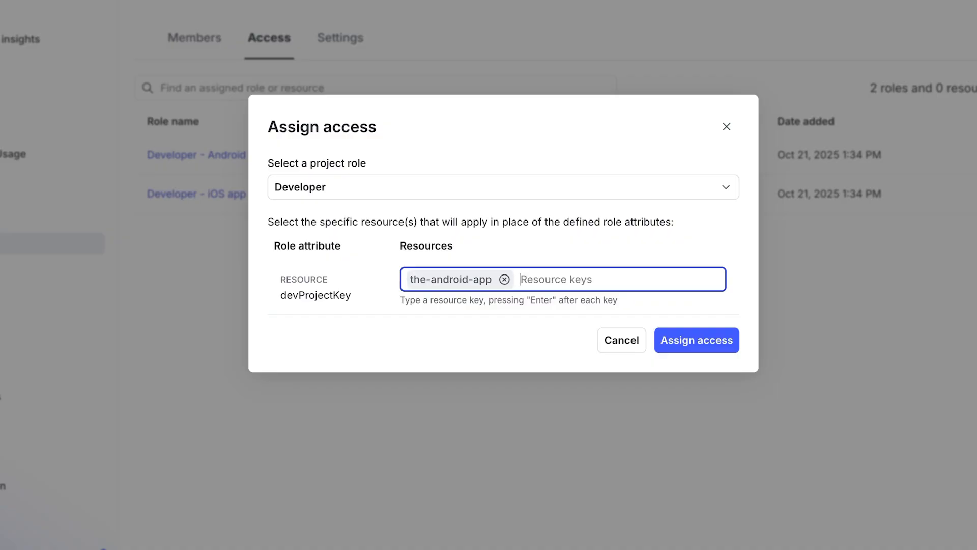
{"action": "type", "text": "the-ios-app"}
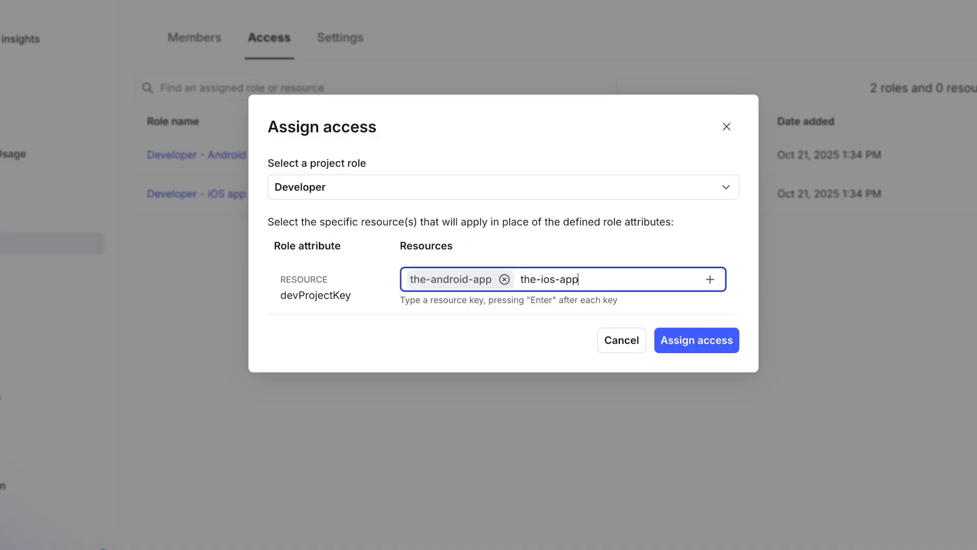
{"action": "key", "text": "Return"}
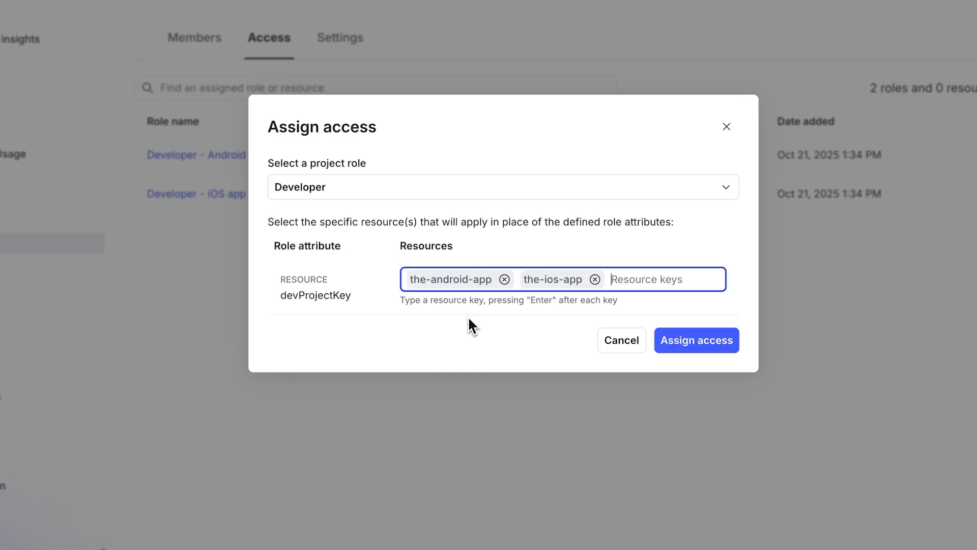
{"action": "left_click", "coordinate": [727, 349]}
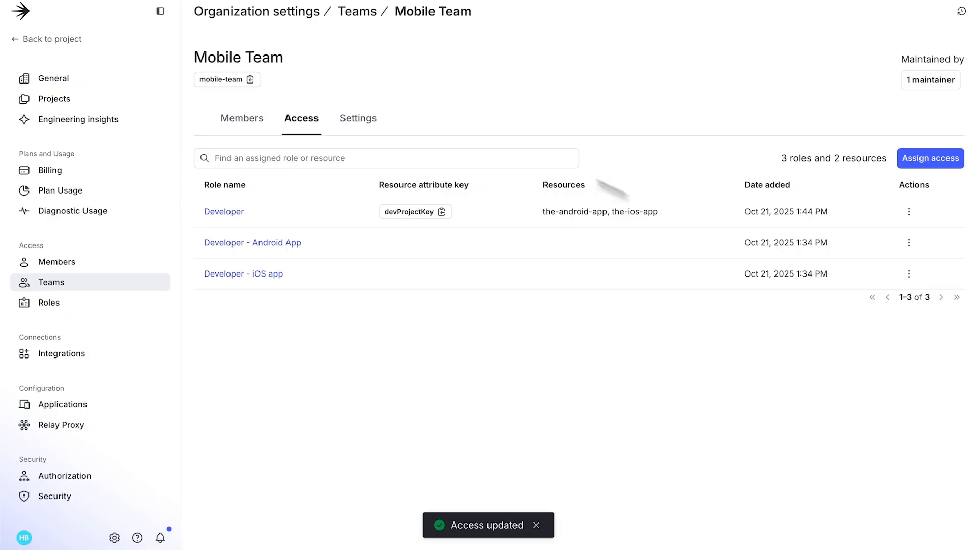
{"action": "left_click", "coordinate": [362, 26]}
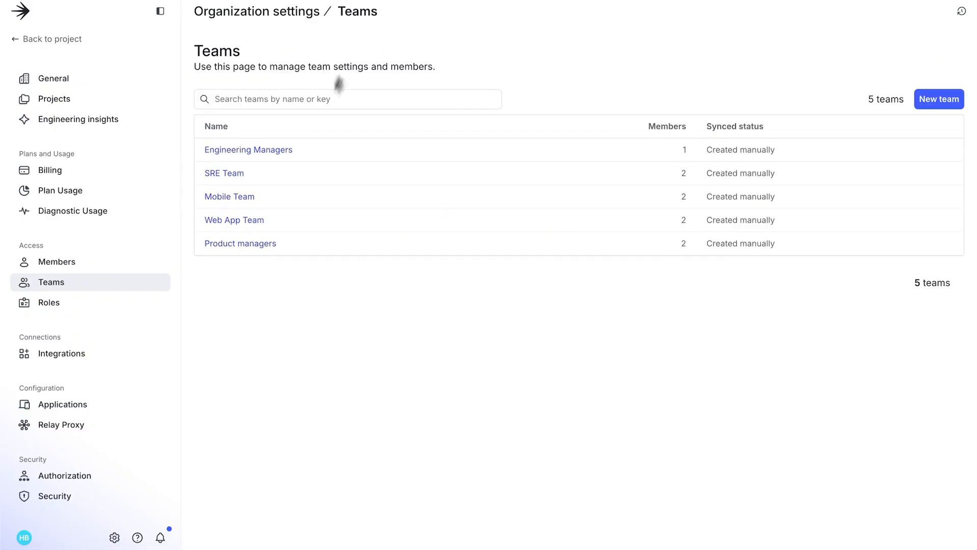
{"action": "left_click", "coordinate": [248, 230]}
{"action": "left_click", "coordinate": [302, 130]}
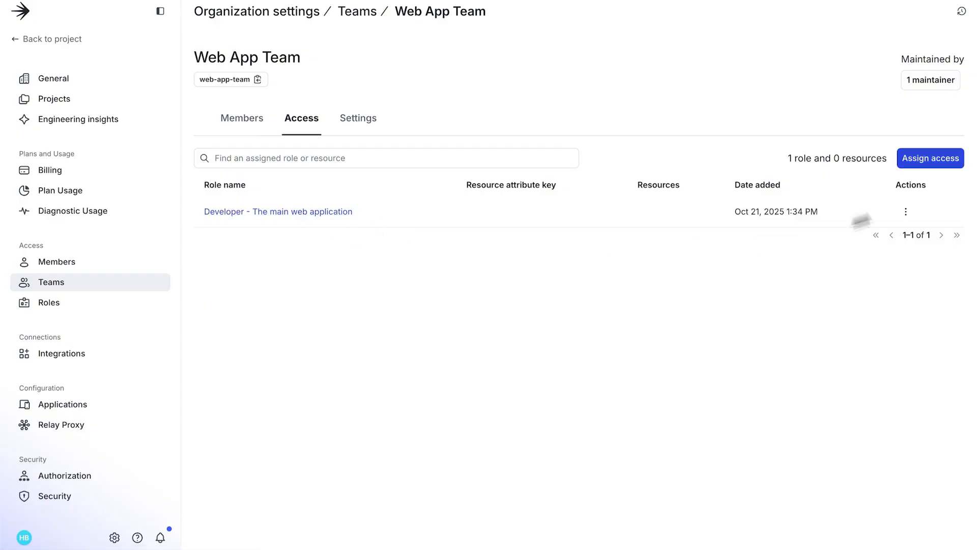
{"action": "left_click", "coordinate": [934, 160]}
{"action": "left_click", "coordinate": [509, 285]}
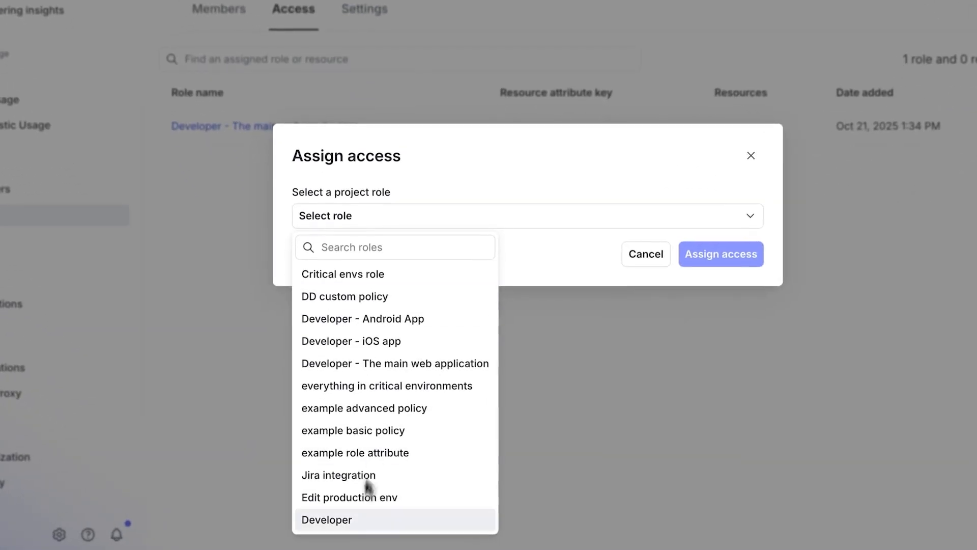
{"action": "left_click", "coordinate": [351, 527]}
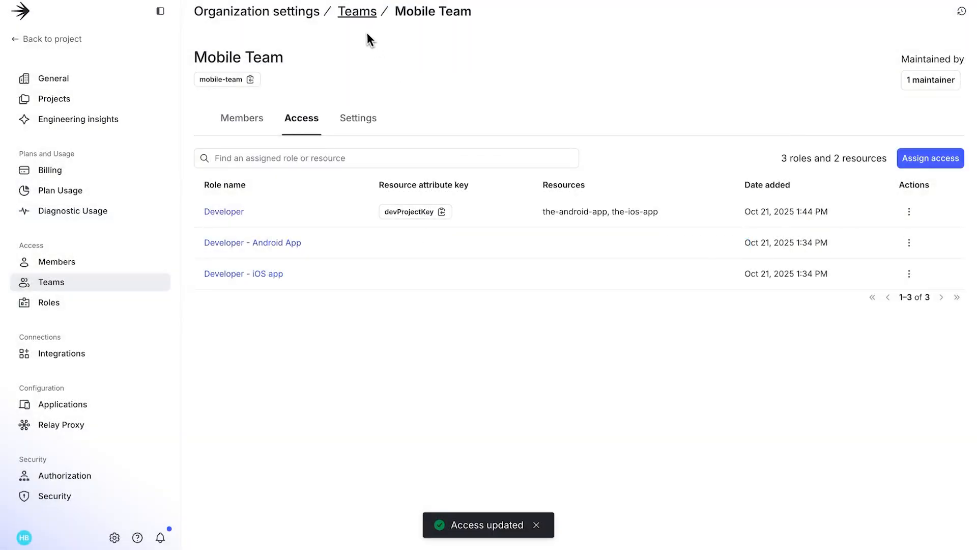
- Start a new access assignment for the Web App Team with Developer as the project role
{"action": "left_click", "coordinate": [361, 18]}
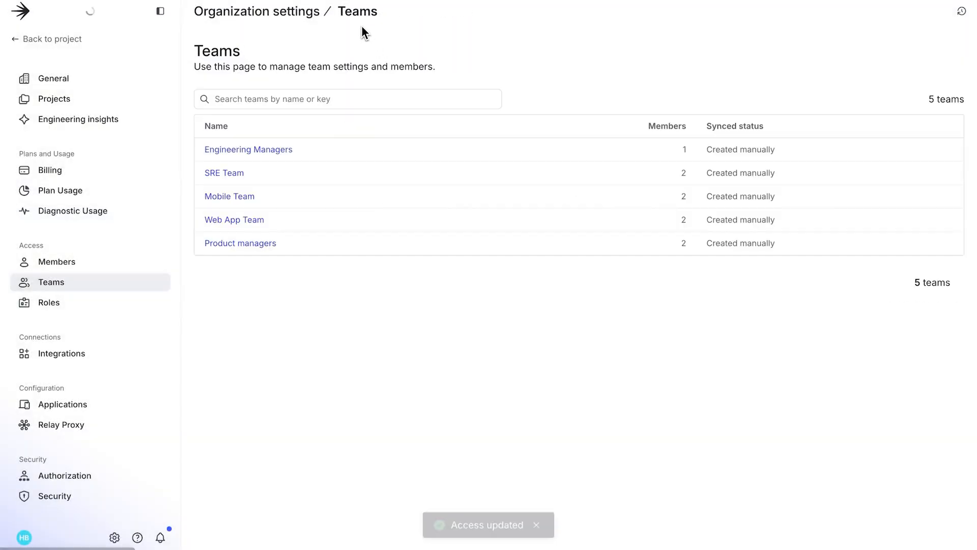
{"action": "left_click", "coordinate": [247, 224]}
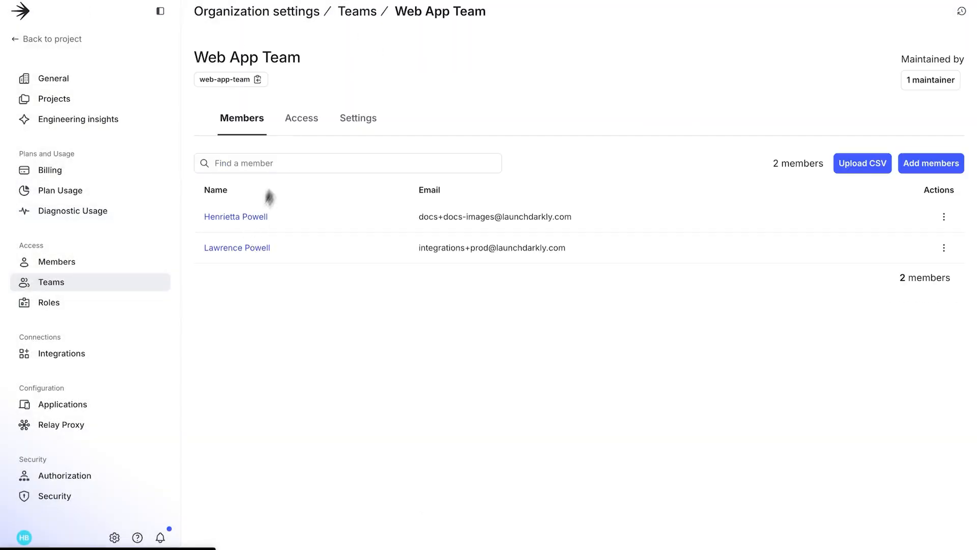
{"action": "left_click", "coordinate": [303, 130]}
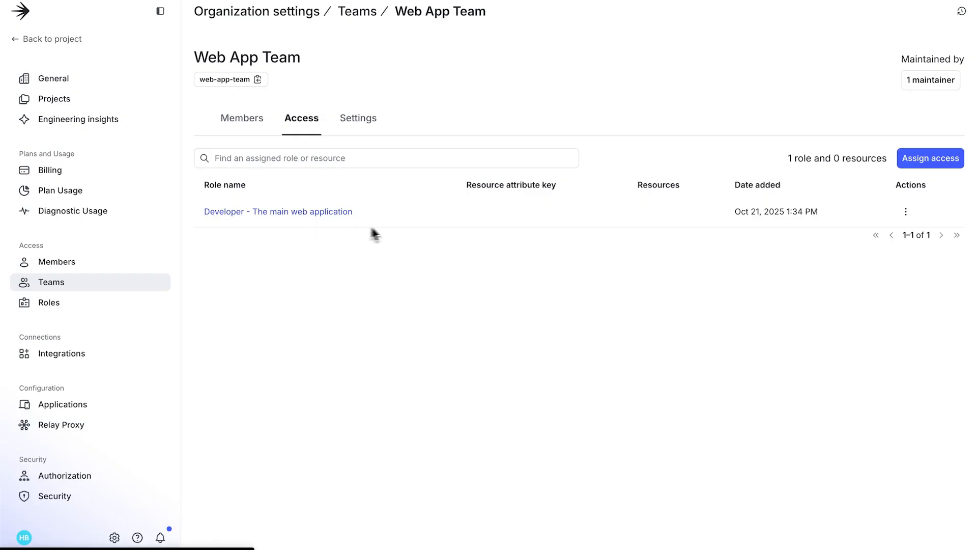
{"action": "left_click", "coordinate": [935, 158]}
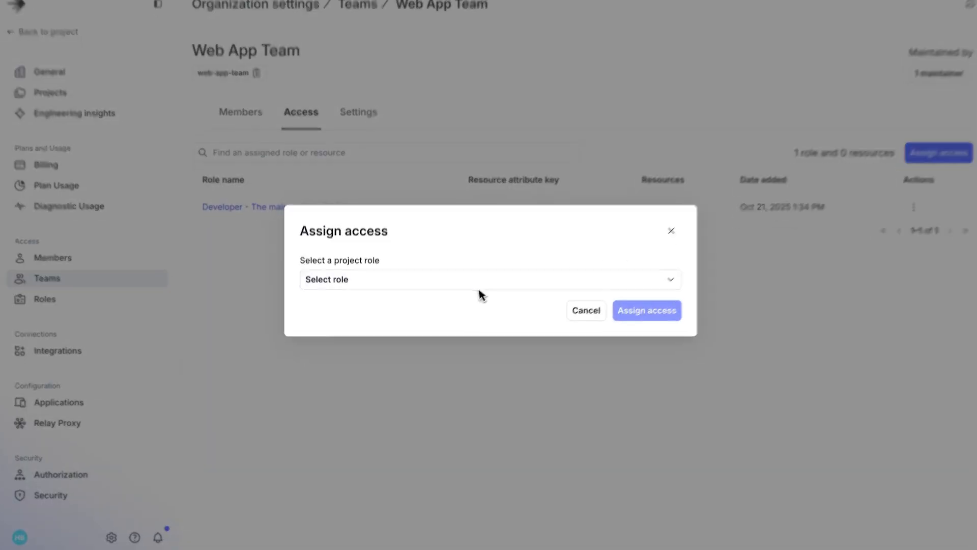
{"action": "left_click", "coordinate": [476, 286]}
{"action": "left_click", "coordinate": [448, 522]}
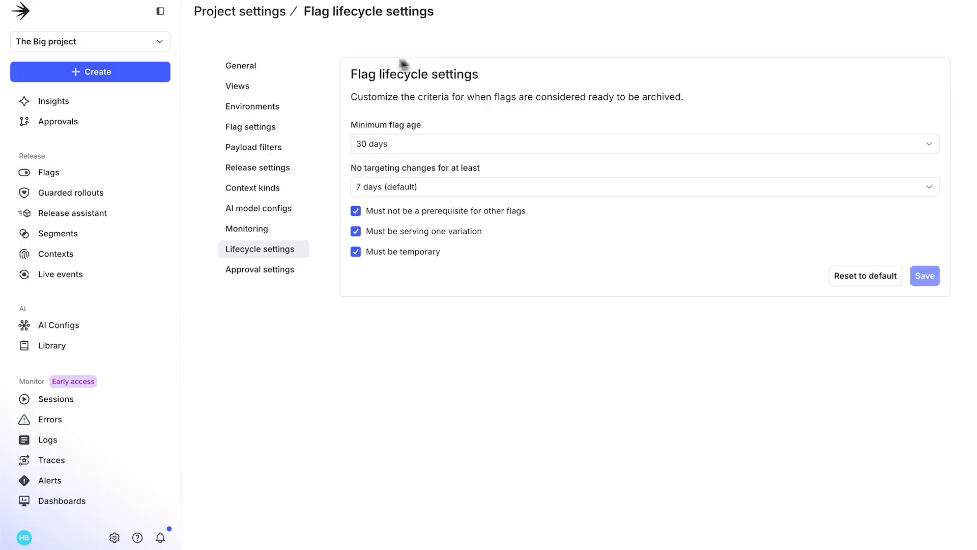
- Examine the available choices for minimum flag age and the period without targeting changes in the flag lifecycle settings
{"action": "left_click", "coordinate": [440, 152]}
{"action": "left_click", "coordinate": [440, 152]}
{"action": "left_click", "coordinate": [495, 190]}
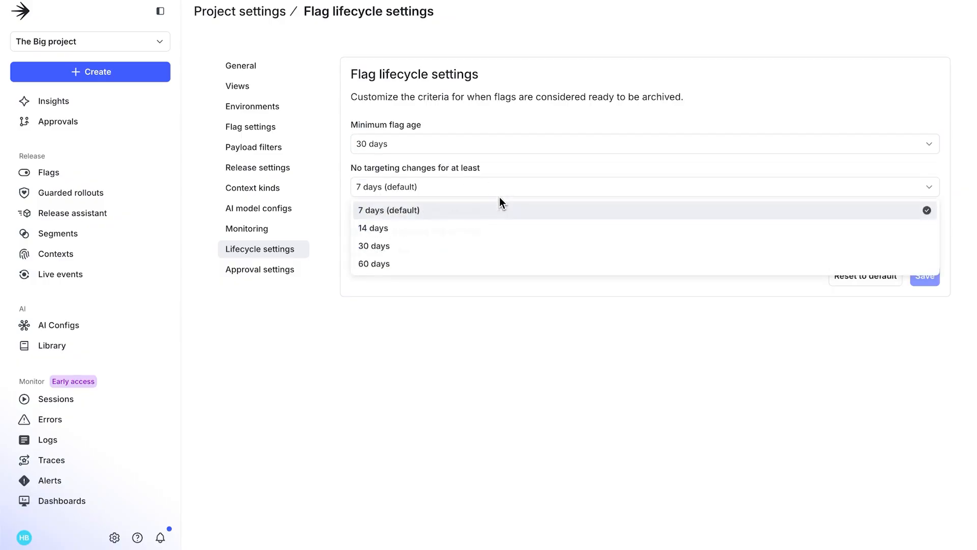
{"action": "left_click", "coordinate": [499, 196]}
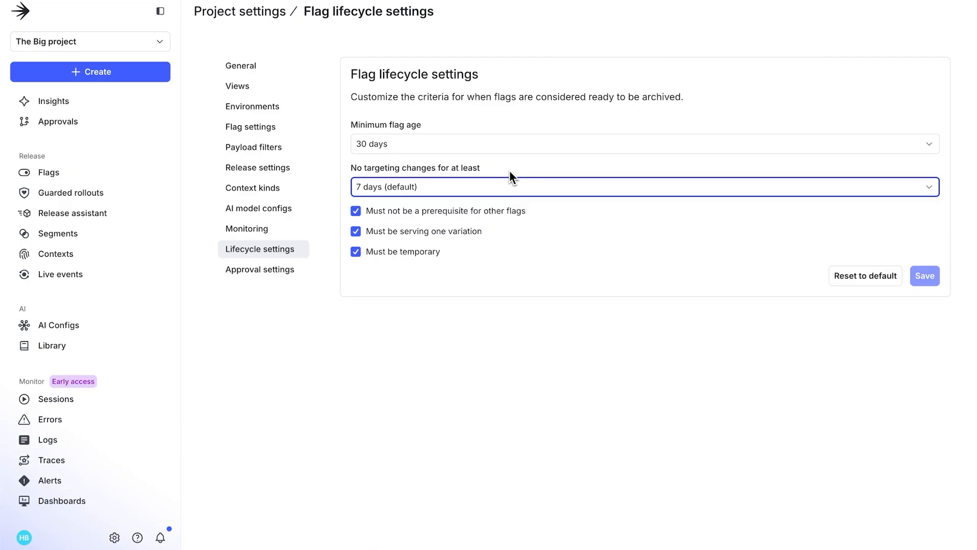
{"action": "left_click", "coordinate": [505, 287]}
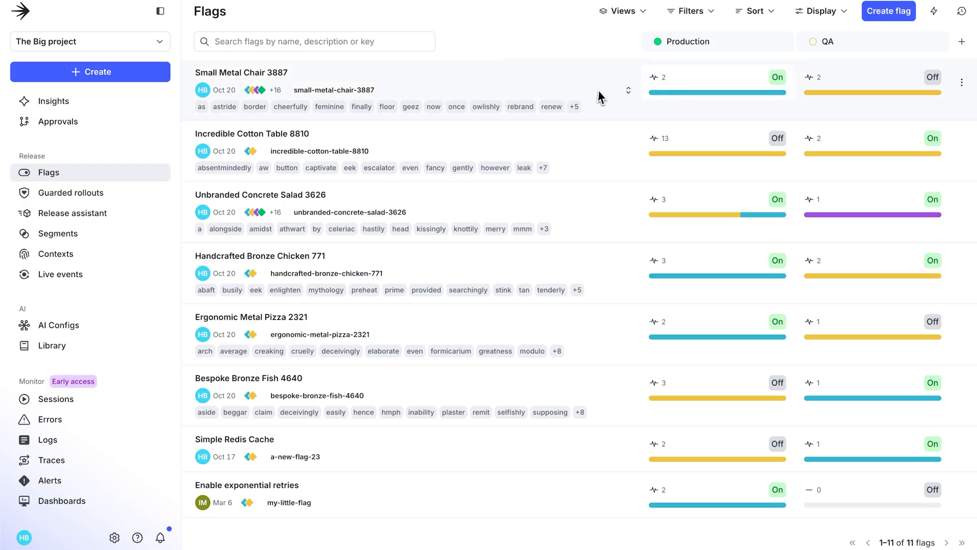
- Filter the flags list by the Ready to archive lifecycle stage
{"action": "left_click", "coordinate": [691, 11]}
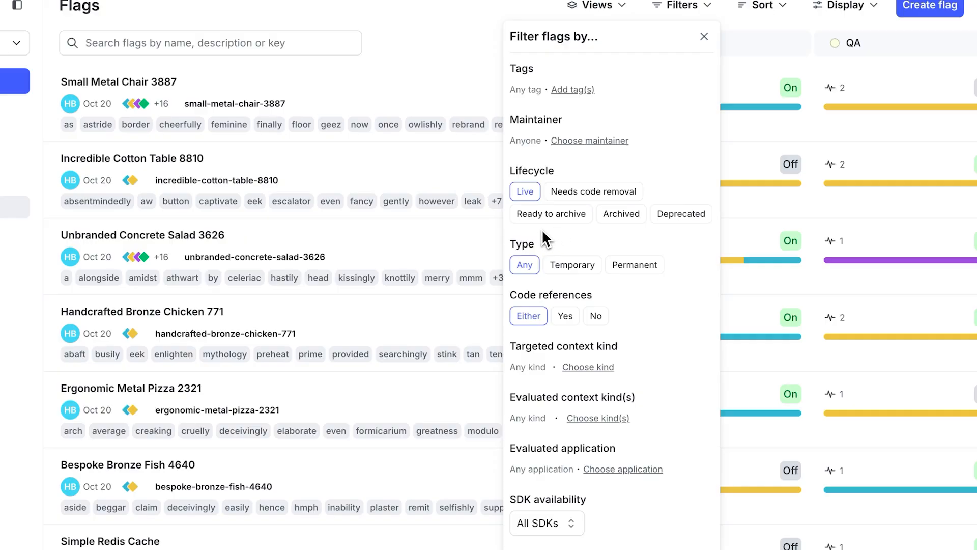
{"action": "left_click", "coordinate": [545, 213]}
{"action": "left_click", "coordinate": [322, 275]}
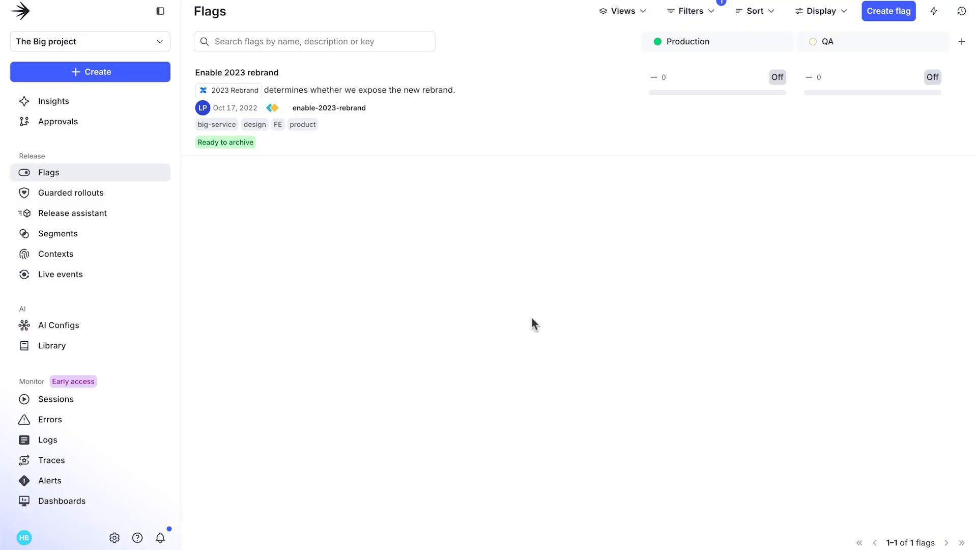
- Start archiving the Enable 2023 rebrand flag from its settings and inspect its general and Production readiness checks
{"action": "left_click", "coordinate": [264, 90]}
{"action": "left_click", "coordinate": [446, 56]}
{"action": "scroll", "coordinate": [446, 56], "scroll_direction": "down", "scroll_amount": 7}
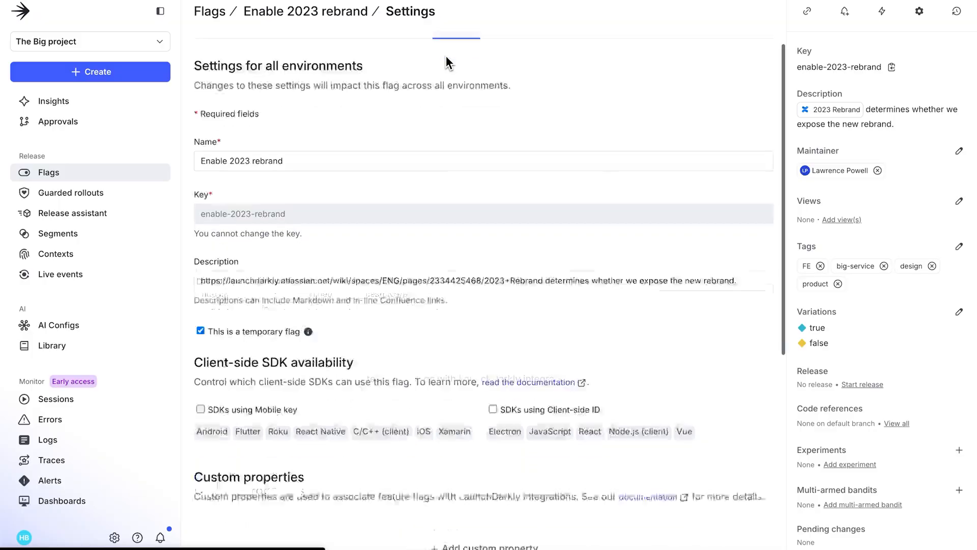
{"action": "left_click", "coordinate": [239, 334]}
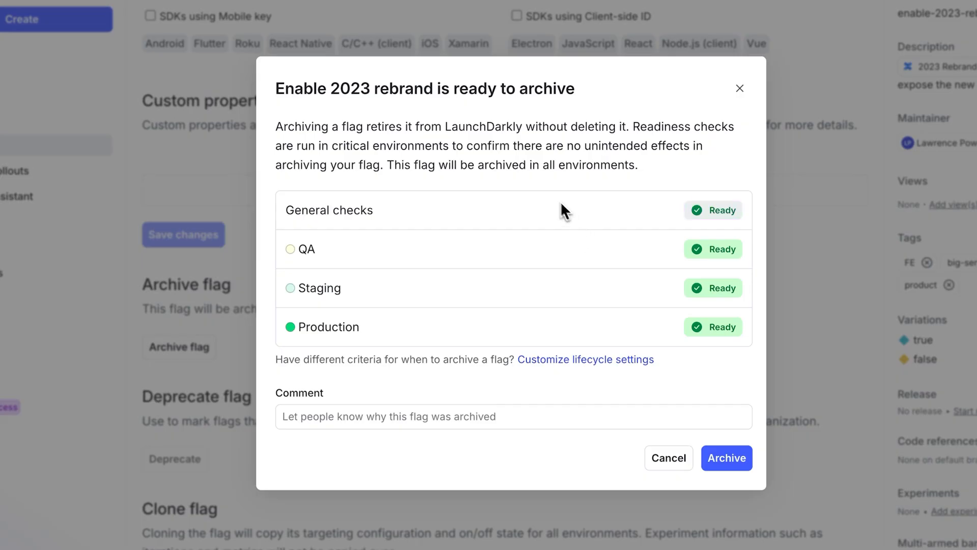
{"action": "mouse_move", "coordinate": [710, 227]}
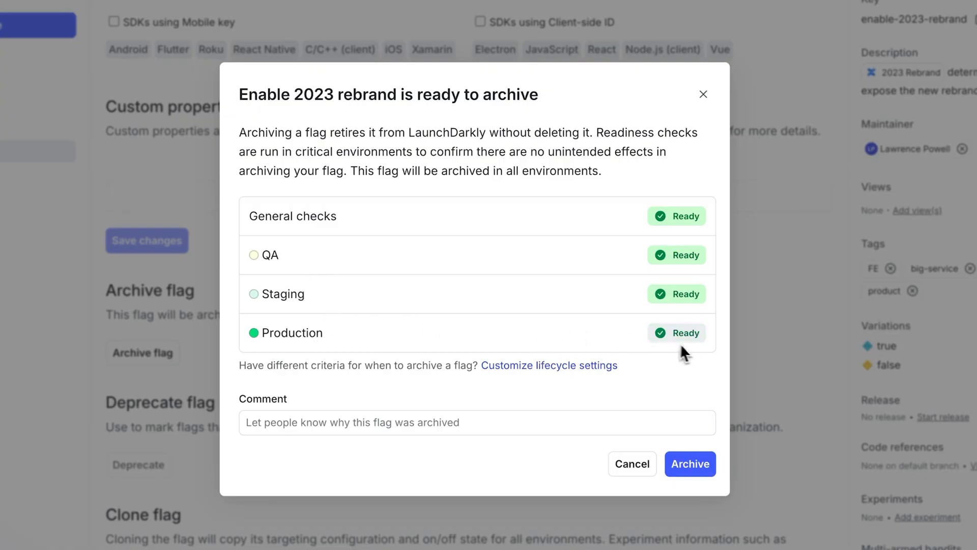
{"action": "mouse_move", "coordinate": [692, 346]}
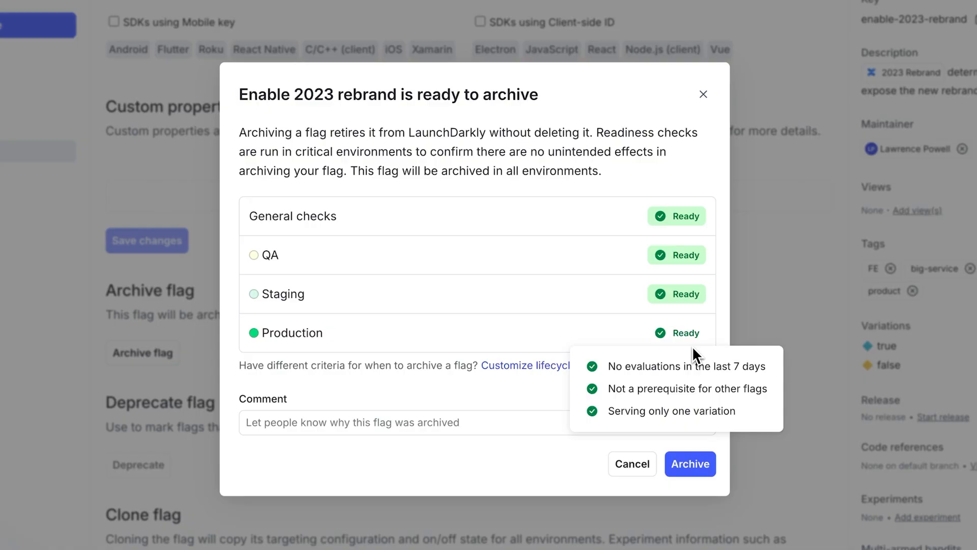